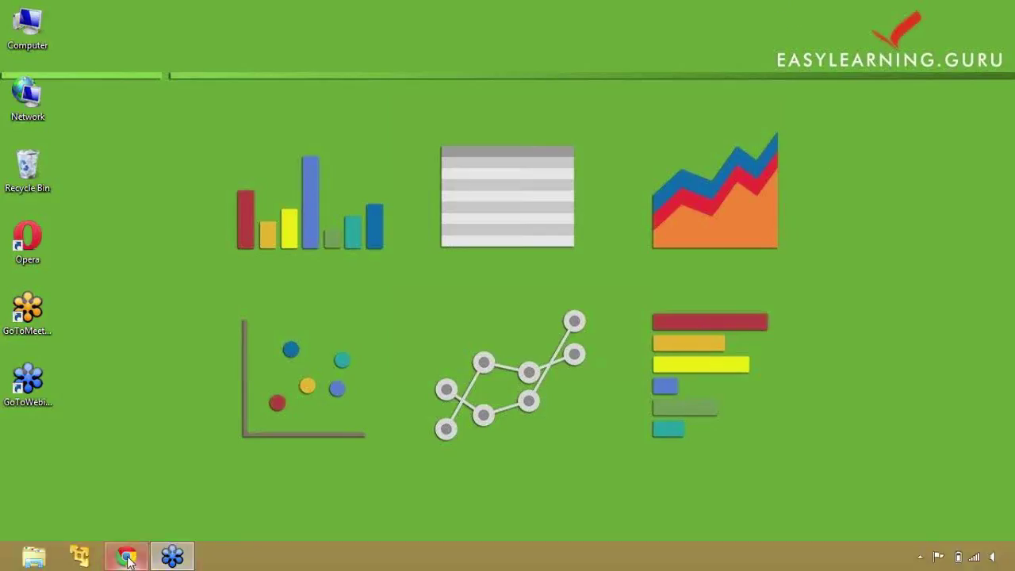
Open a new Chrome window from the taskbar jump list and maximize it.
{"action": "right_click", "coordinate": [127, 558]}
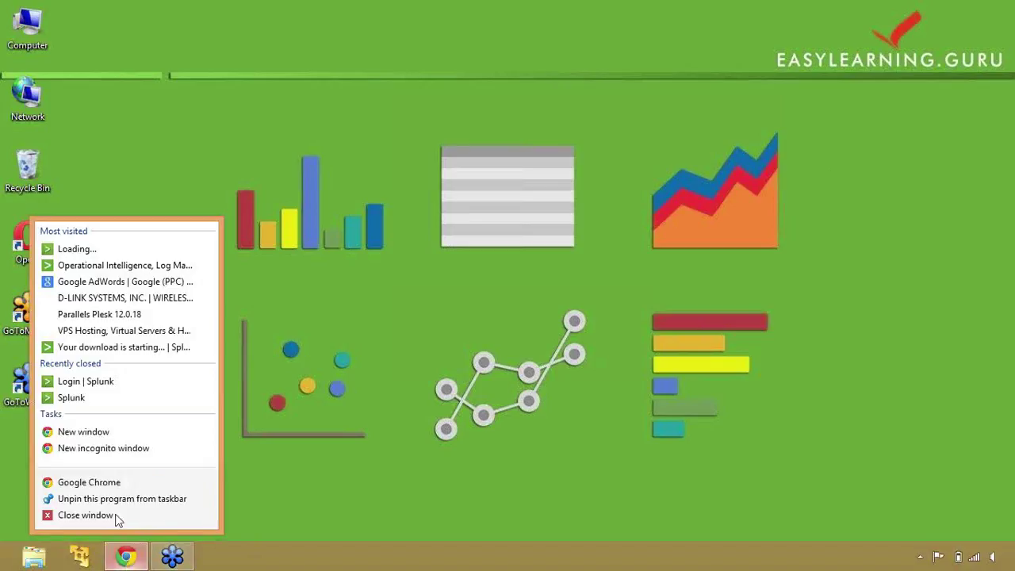
{"action": "left_click", "coordinate": [87, 433]}
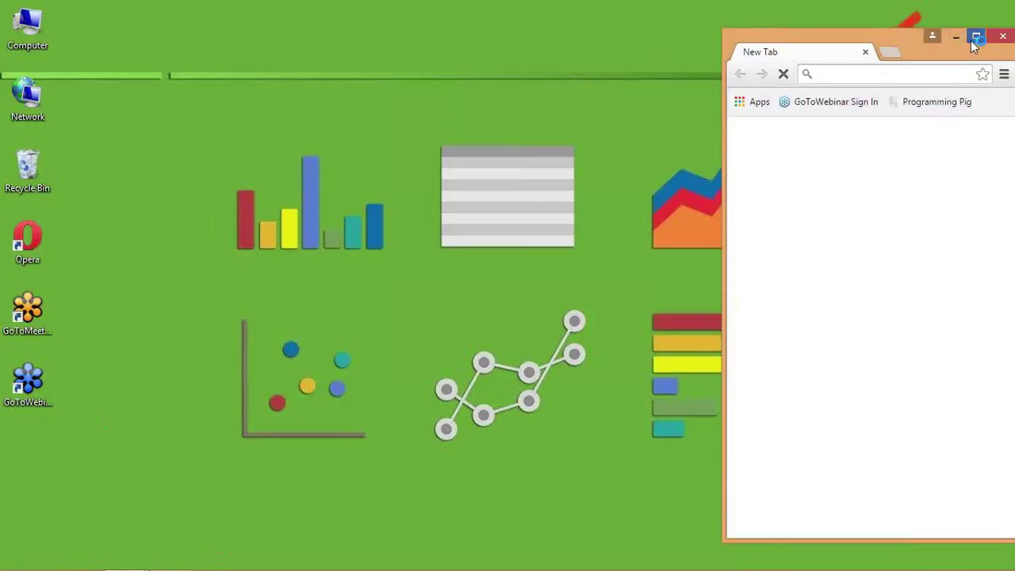
{"action": "left_click", "coordinate": [971, 41]}
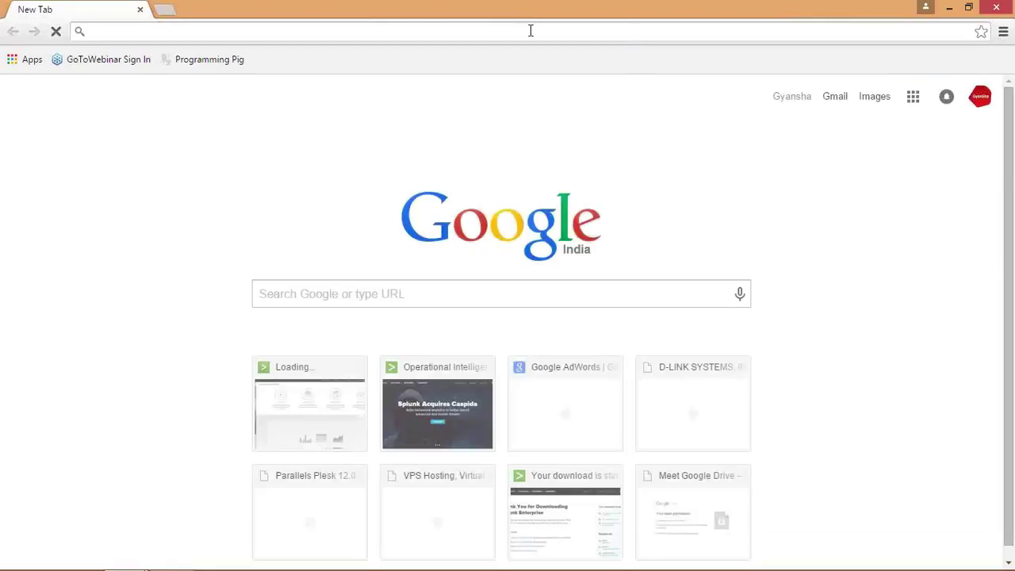
Load the local Splunk address localhost:8000 in the browser.
{"action": "type", "text": "local"}
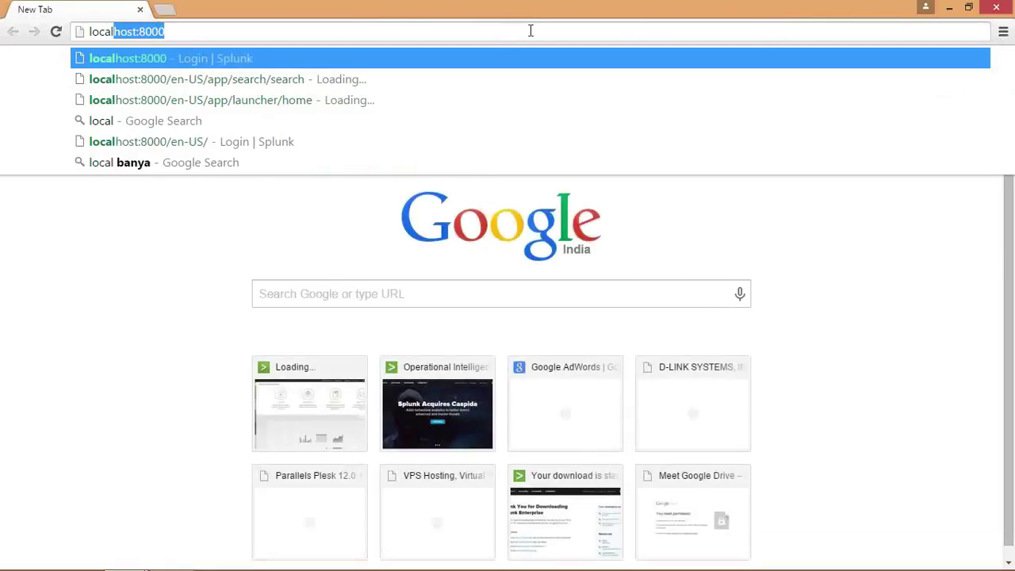
{"action": "type", "text": "h"}
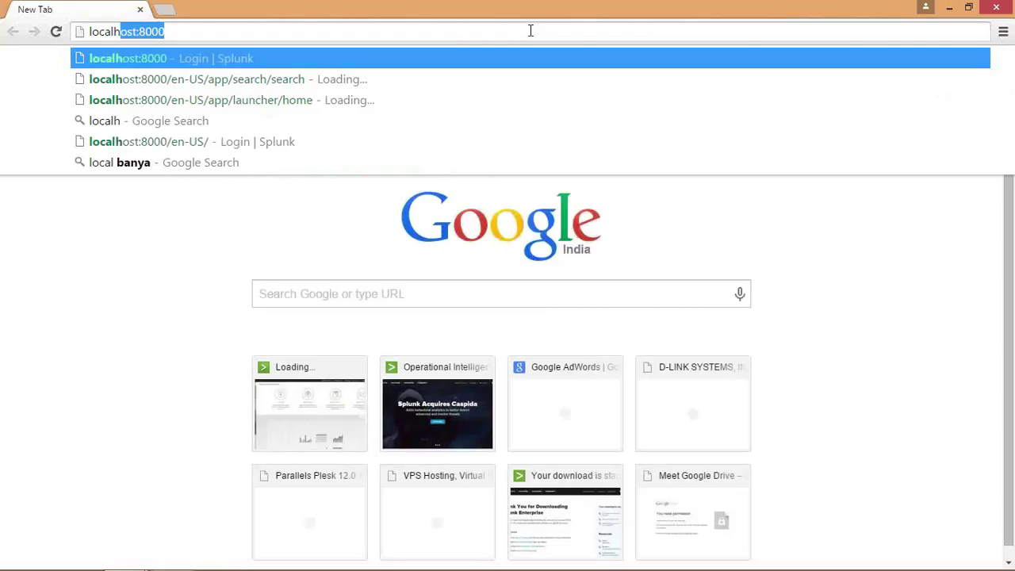
{"action": "type", "text": "ost:"}
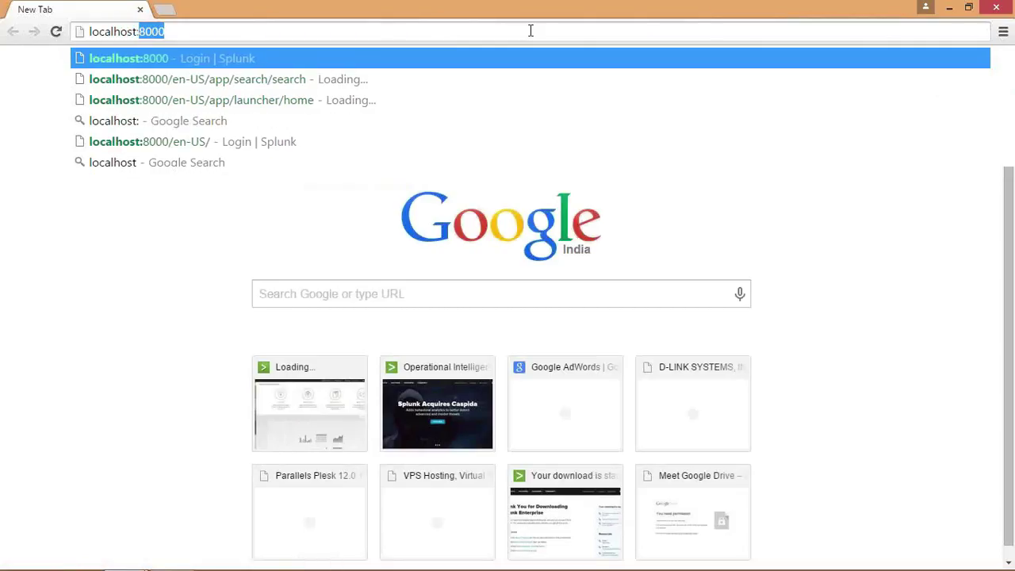
{"action": "type", "text": "8000"}
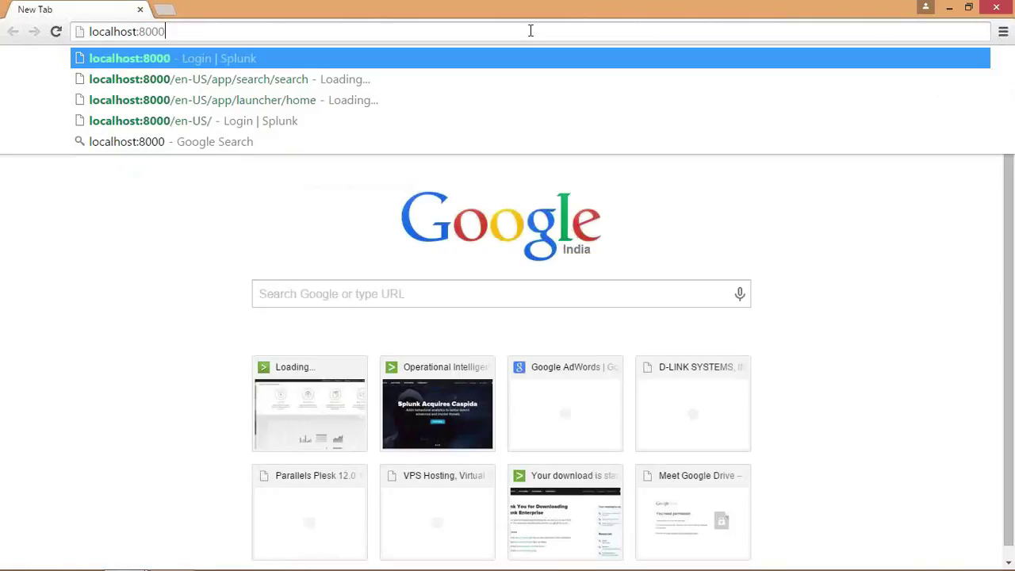
{"action": "key", "text": "Return"}
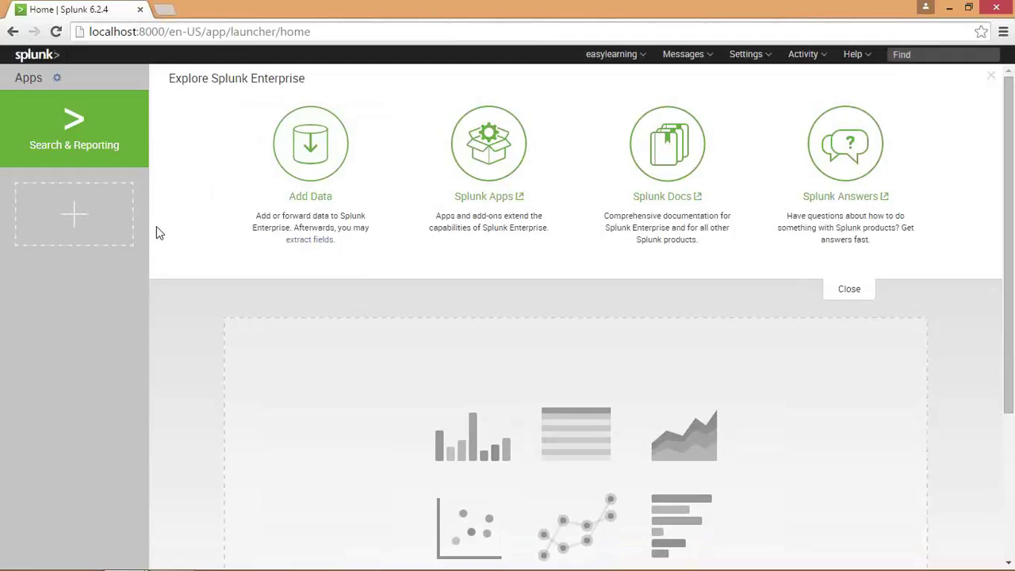
Open the Add Data page, highlight its Local log files upload option, then return home.
{"action": "left_click", "coordinate": [301, 173]}
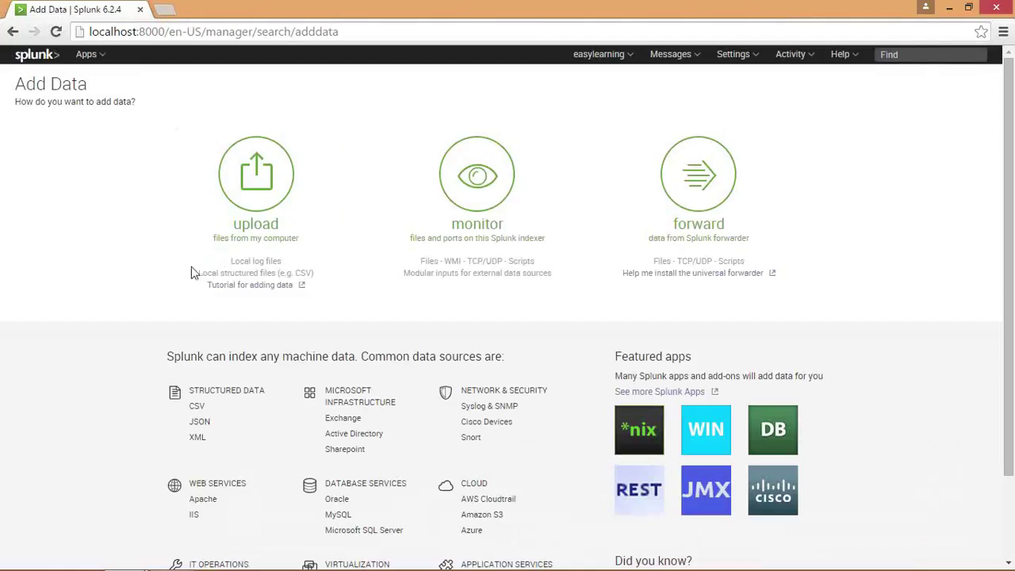
{"action": "left_click_drag", "start_coordinate": [190, 273], "coordinate": [202, 258]}
{"action": "left_click", "coordinate": [179, 247]}
{"action": "left_click", "coordinate": [38, 55]}
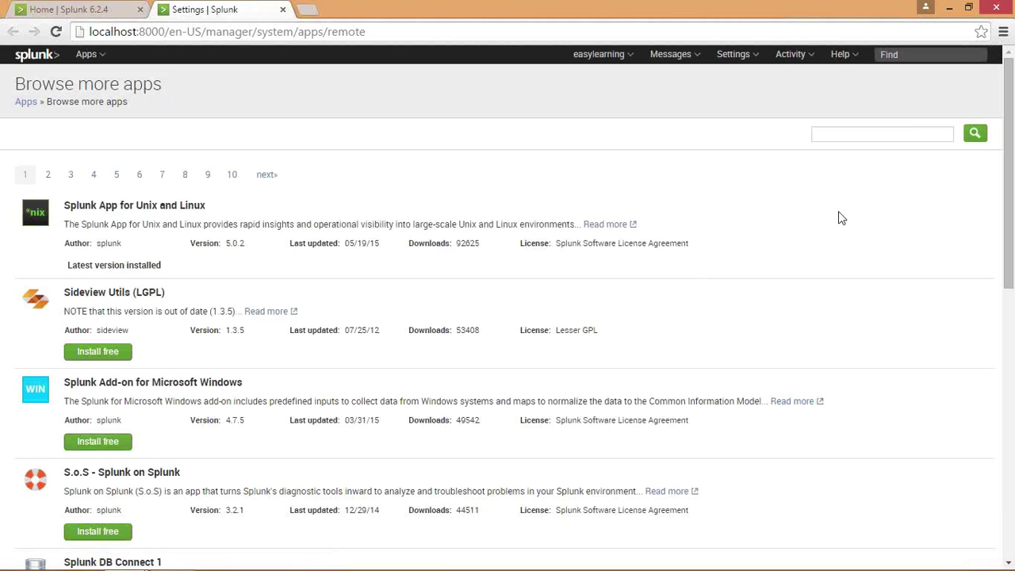
Scroll through the Browse more apps catalogue and back to the top.
{"action": "scroll", "coordinate": [1014, 232], "scroll_direction": "down", "scroll_amount": 1}
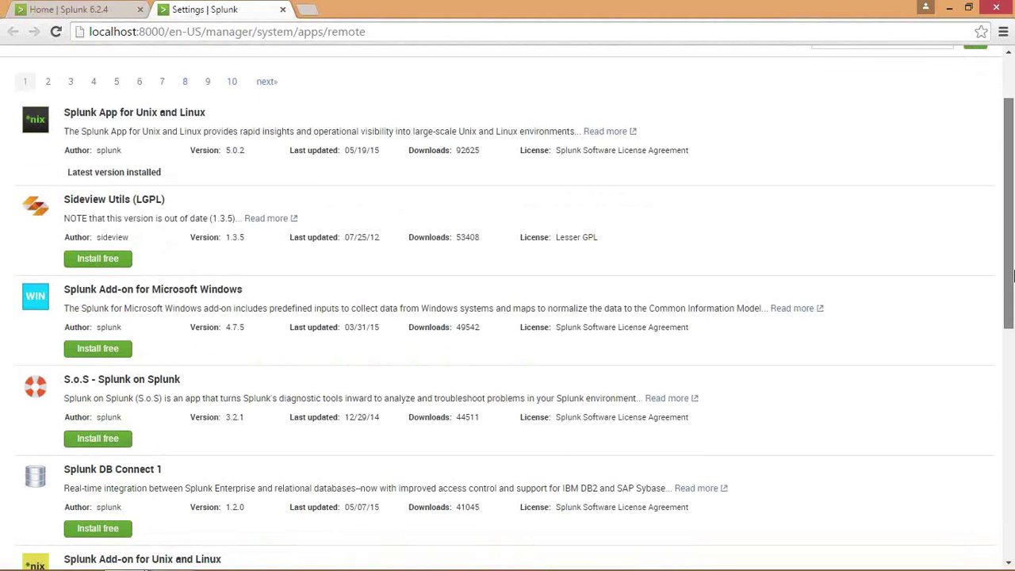
{"action": "scroll", "coordinate": [201, 223], "scroll_direction": "up", "scroll_amount": 1}
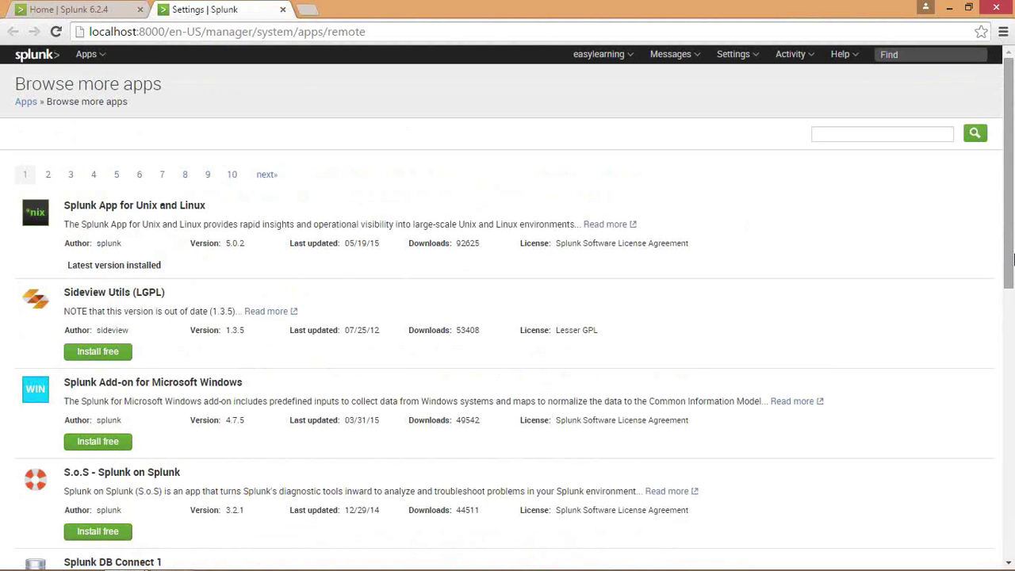
{"action": "scroll", "coordinate": [1008, 262], "scroll_direction": "down", "scroll_amount": 3}
{"action": "scroll", "coordinate": [998, 262], "scroll_direction": "up", "scroll_amount": 3}
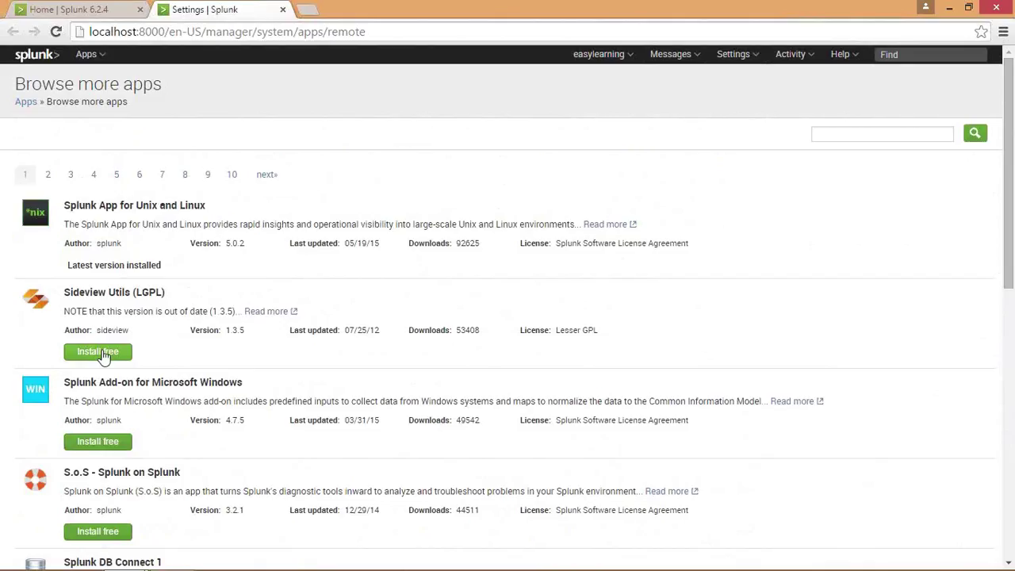
Return to the Splunk home page and open the Splunk Docs documentation.
{"action": "left_click", "coordinate": [30, 62]}
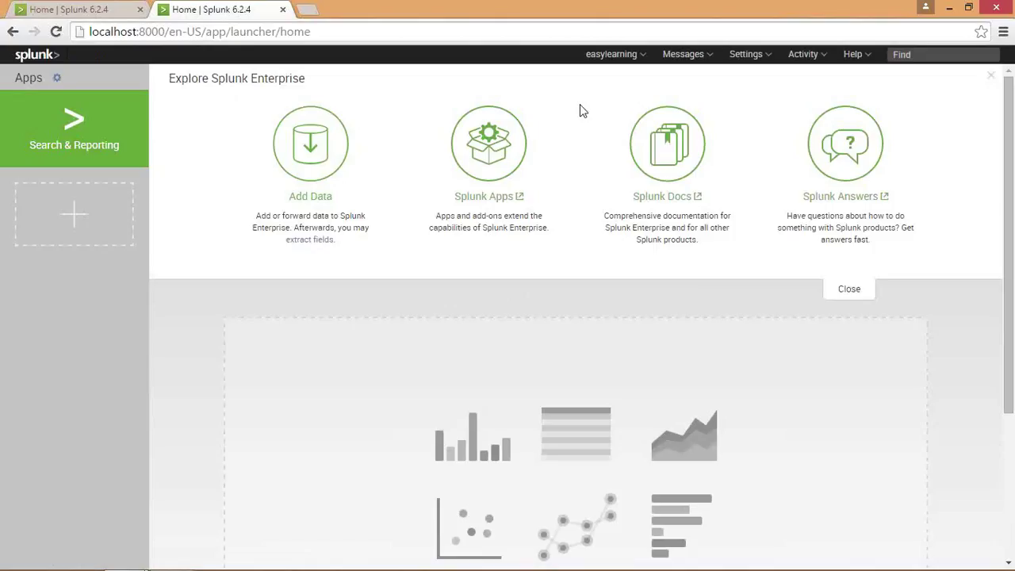
{"action": "left_click", "coordinate": [681, 138]}
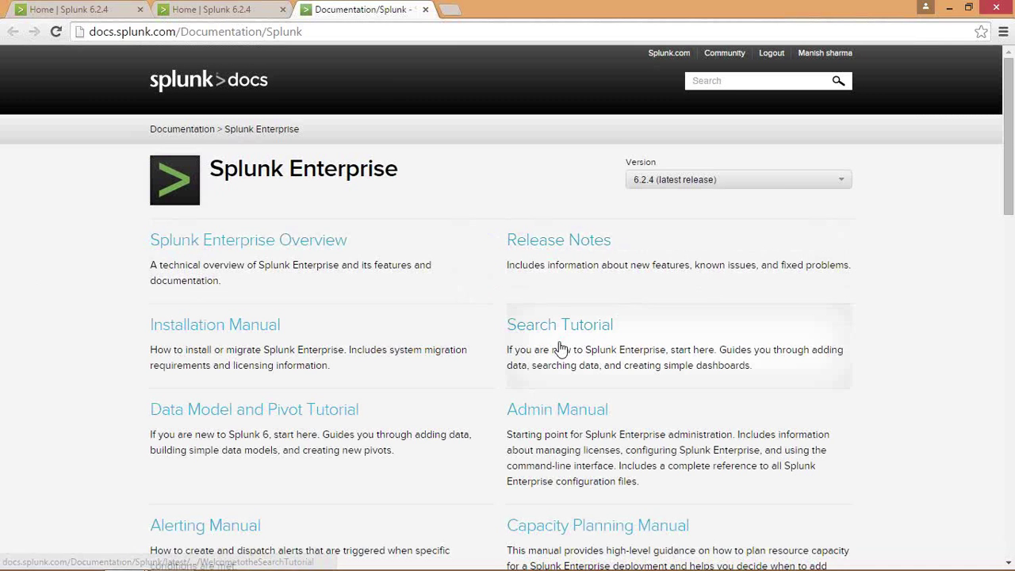
Browse the Splunk Enterprise 6.2.4 manuals list and scroll back to the top.
{"action": "left_click", "coordinate": [1005, 292]}
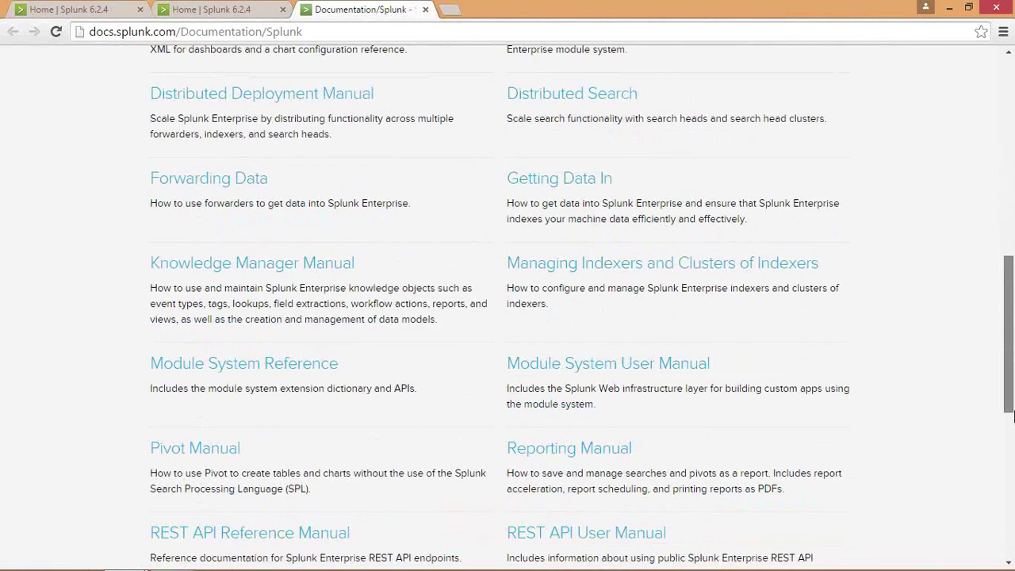
{"action": "scroll", "coordinate": [547, 325], "scroll_direction": "up", "scroll_amount": 7}
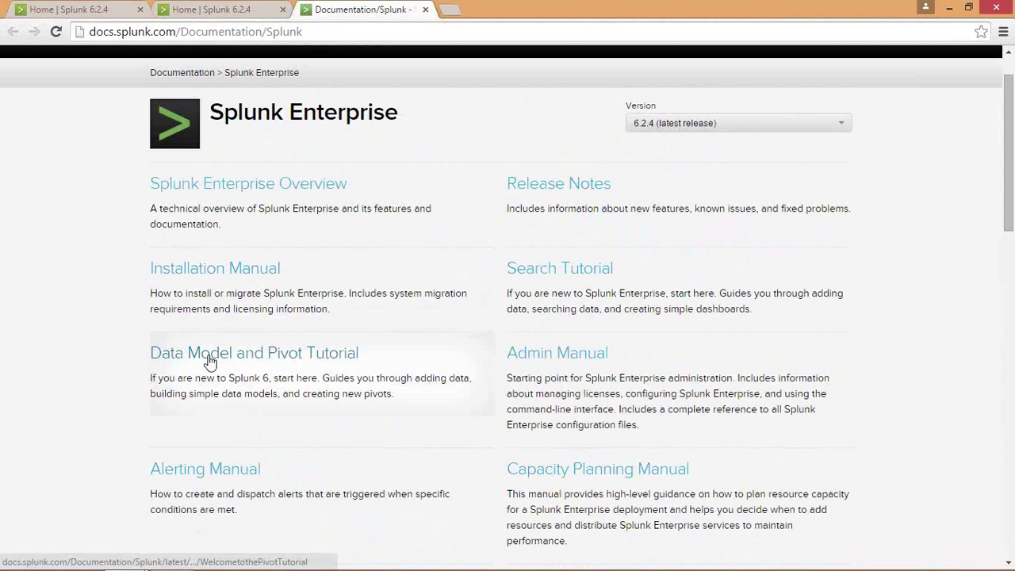
Look through the recent Splunk Answers questions, then return to the 'Home | Splunk 6.2.4' tab.
{"action": "left_click", "coordinate": [75, 9]}
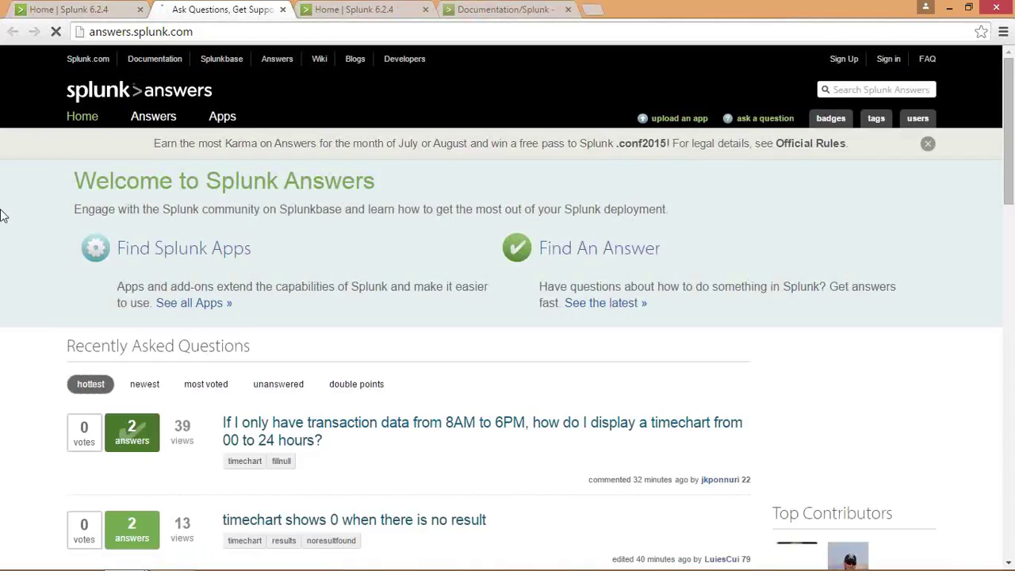
{"action": "left_click", "coordinate": [1009, 210]}
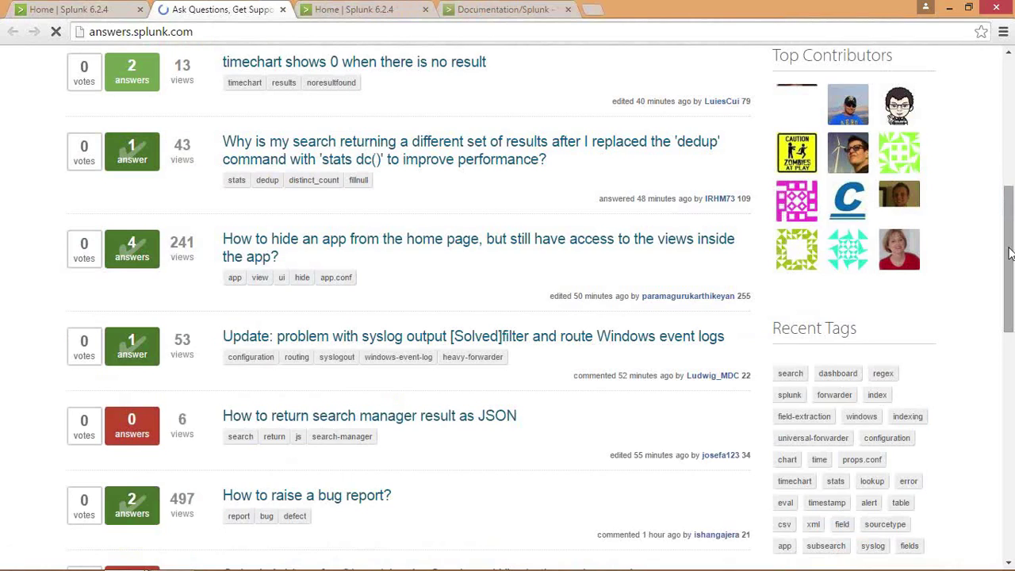
{"action": "left_click", "coordinate": [1012, 385]}
{"action": "scroll", "coordinate": [1012, 384], "scroll_direction": "down", "scroll_amount": 1}
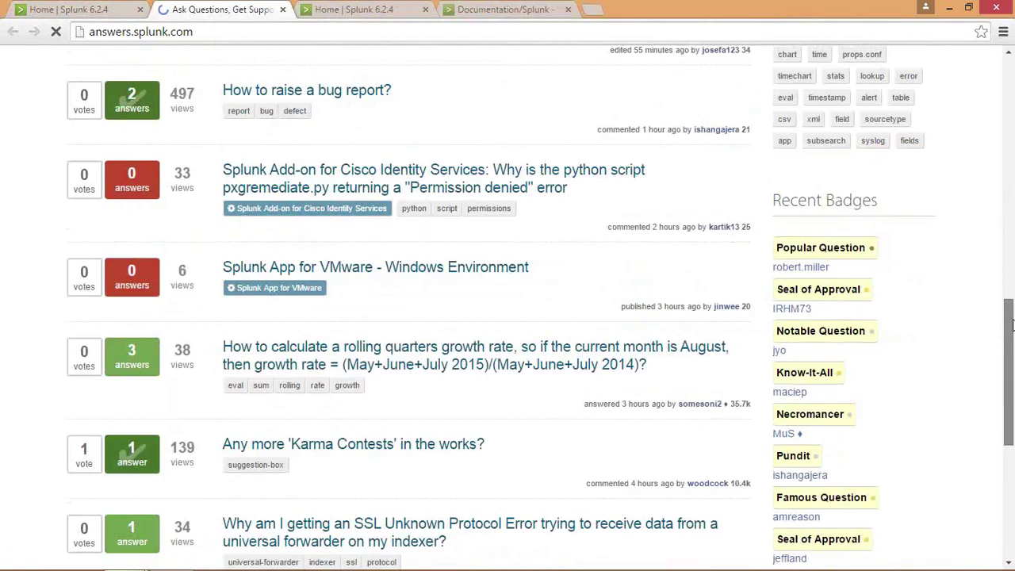
{"action": "scroll", "coordinate": [1011, 384], "scroll_direction": "up", "scroll_amount": 5}
{"action": "left_click", "coordinate": [79, 9]}
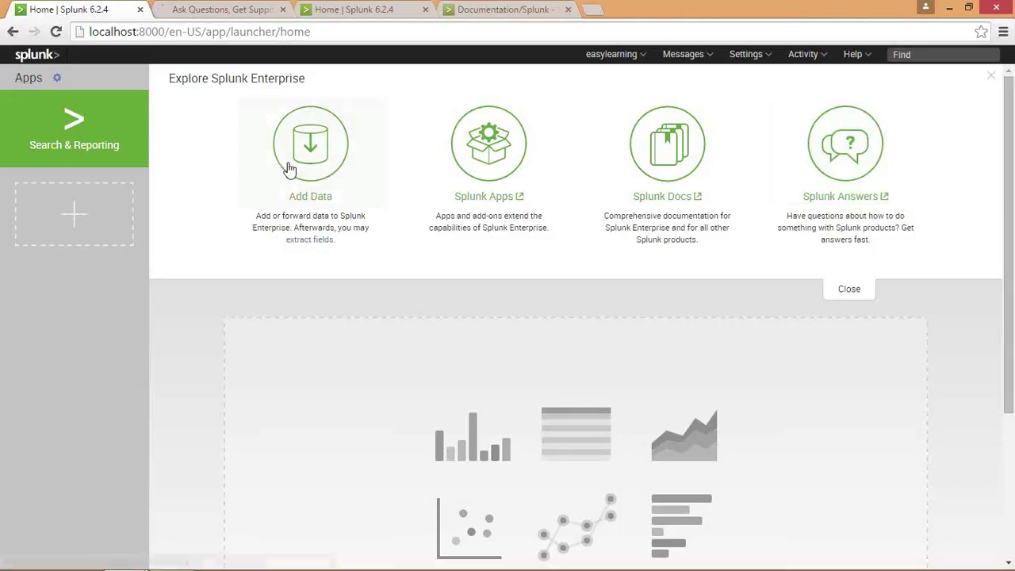
{"action": "left_click", "coordinate": [605, 67]}
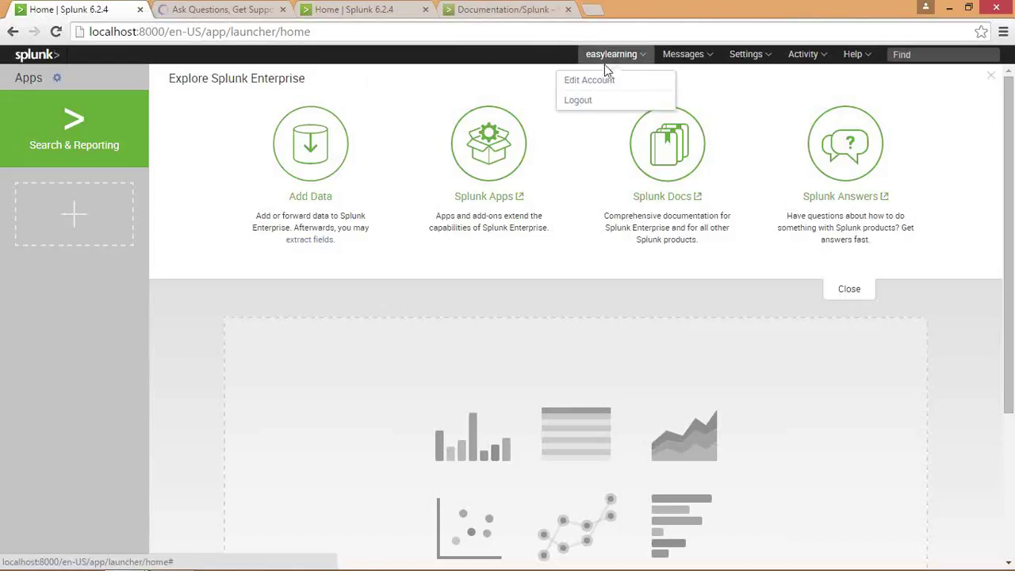
{"action": "left_click", "coordinate": [591, 81]}
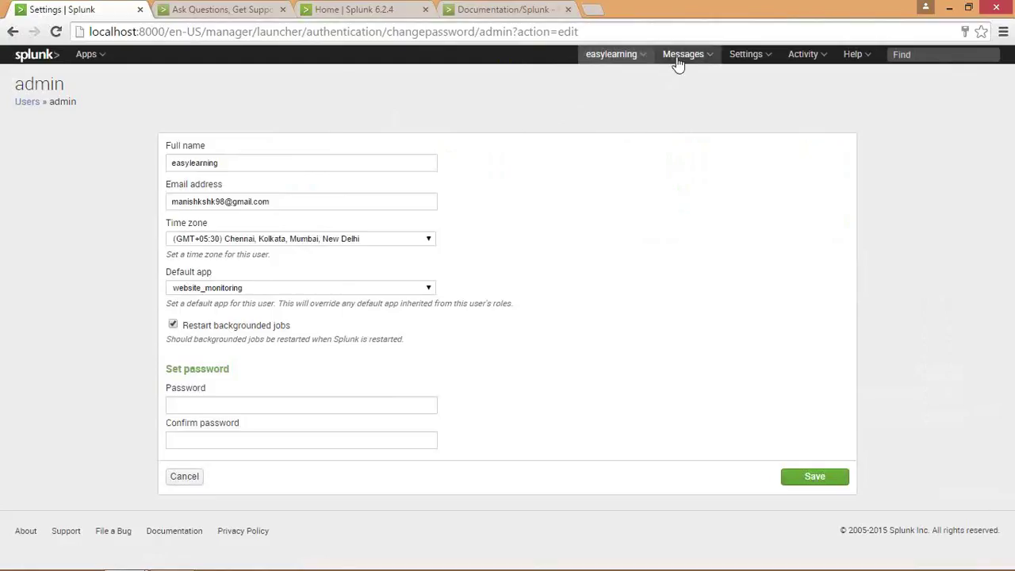
{"action": "left_click", "coordinate": [36, 54]}
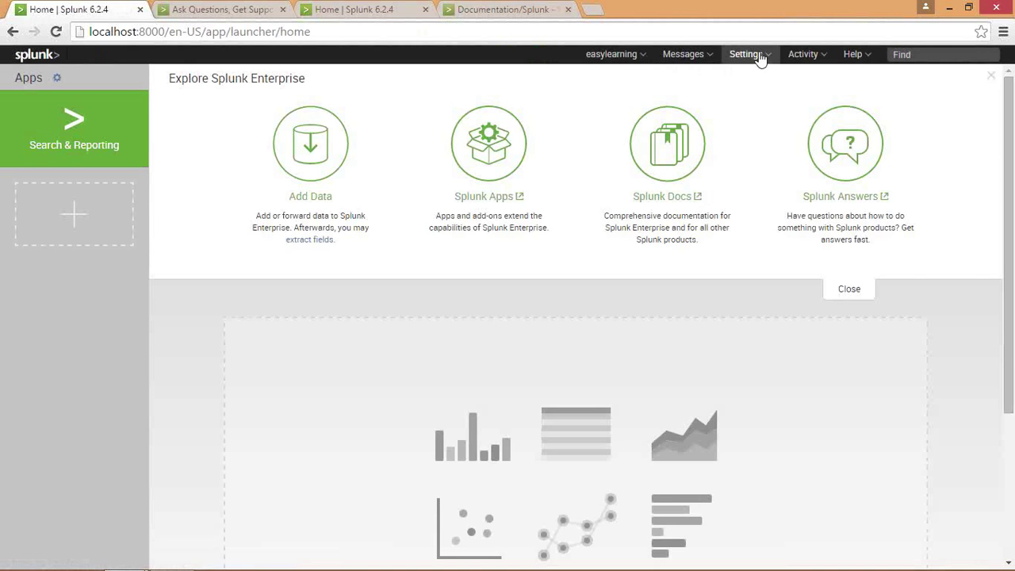
Go to Settings > Server controls, which offers the Restart Splunk option.
{"action": "left_click", "coordinate": [758, 56]}
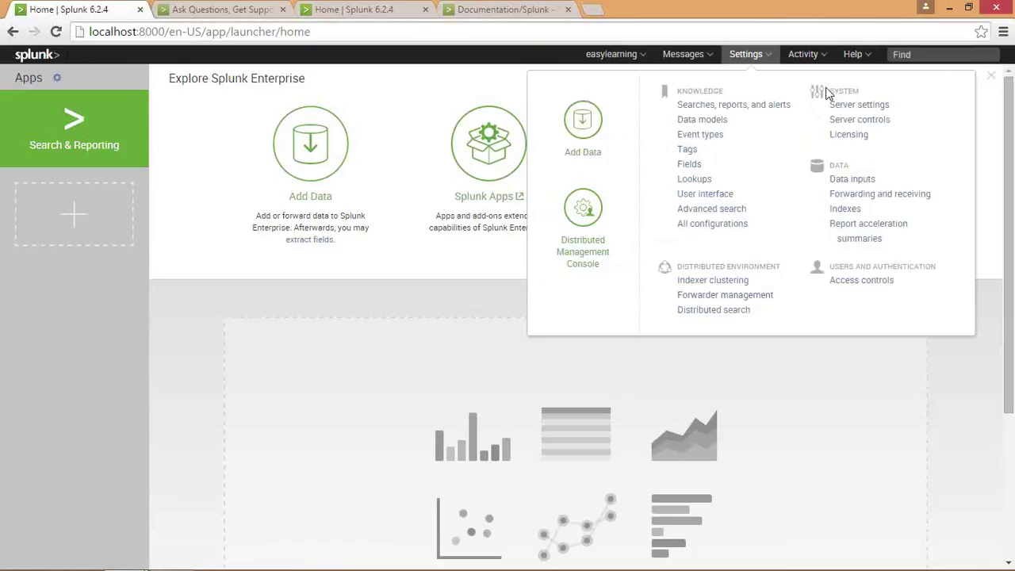
{"action": "left_click", "coordinate": [861, 120]}
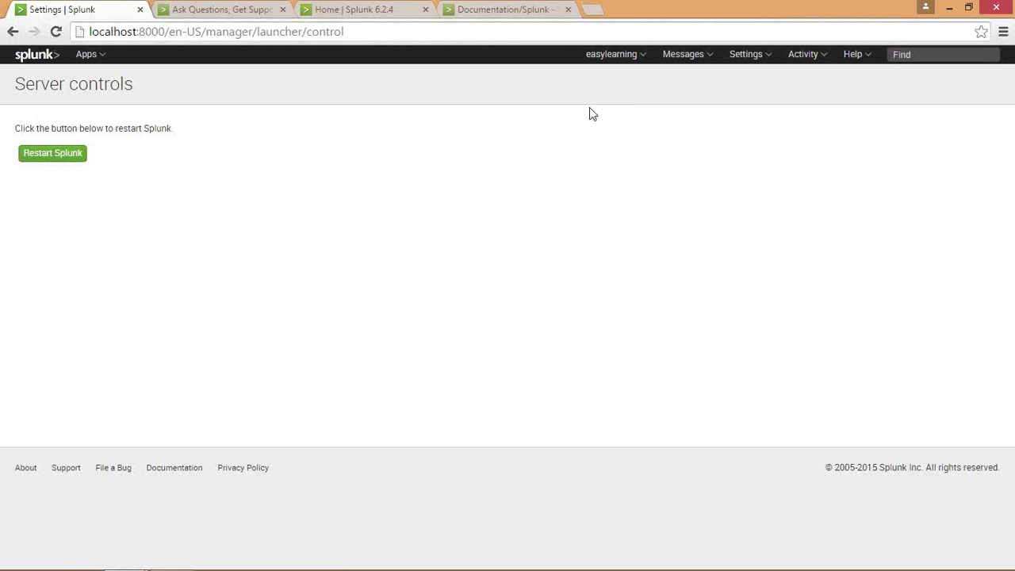
{"action": "left_click", "coordinate": [747, 69]}
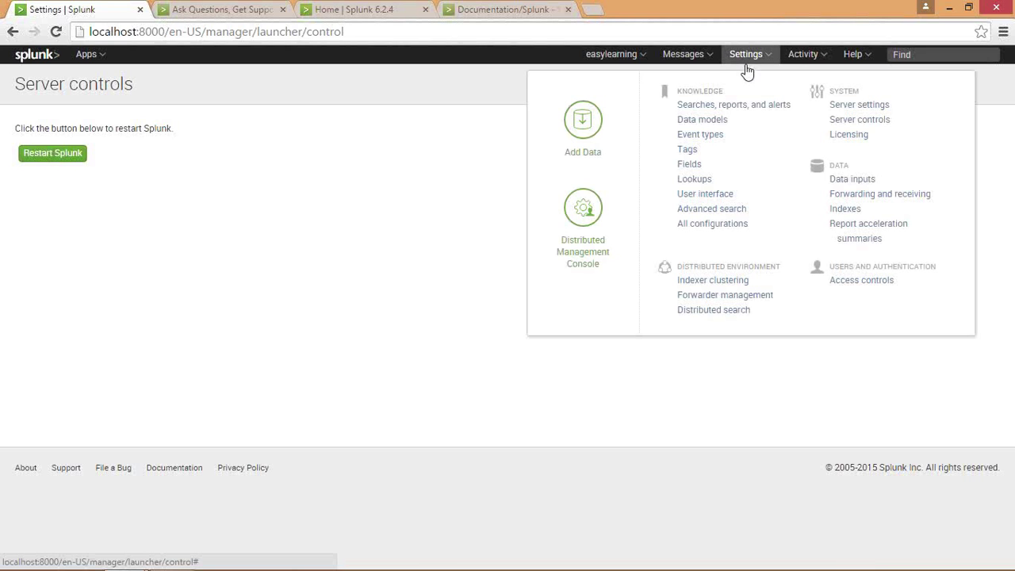
View the Data inputs page, then go to Access controls from Settings.
{"action": "left_click", "coordinate": [854, 179]}
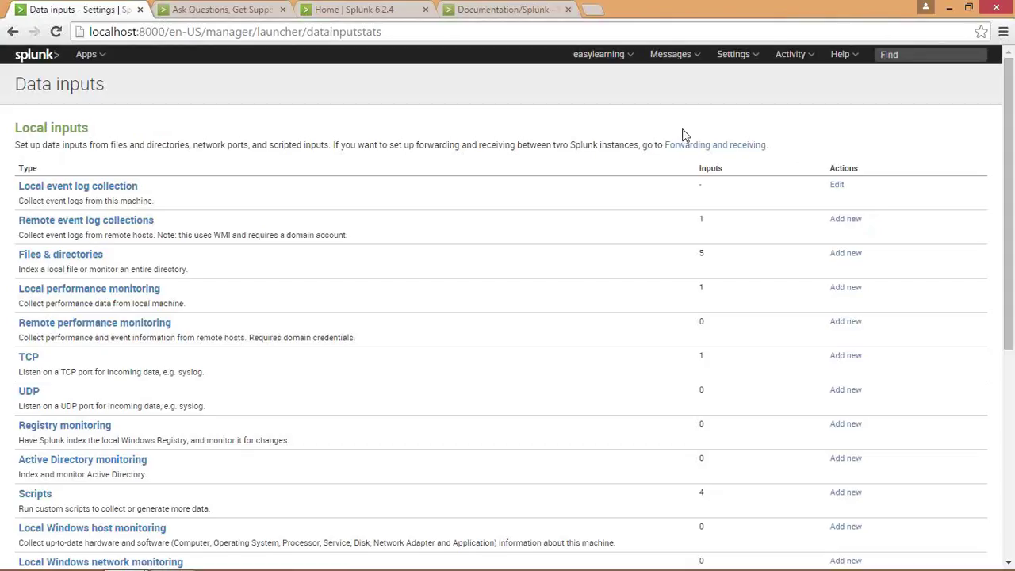
{"action": "left_click", "coordinate": [733, 54]}
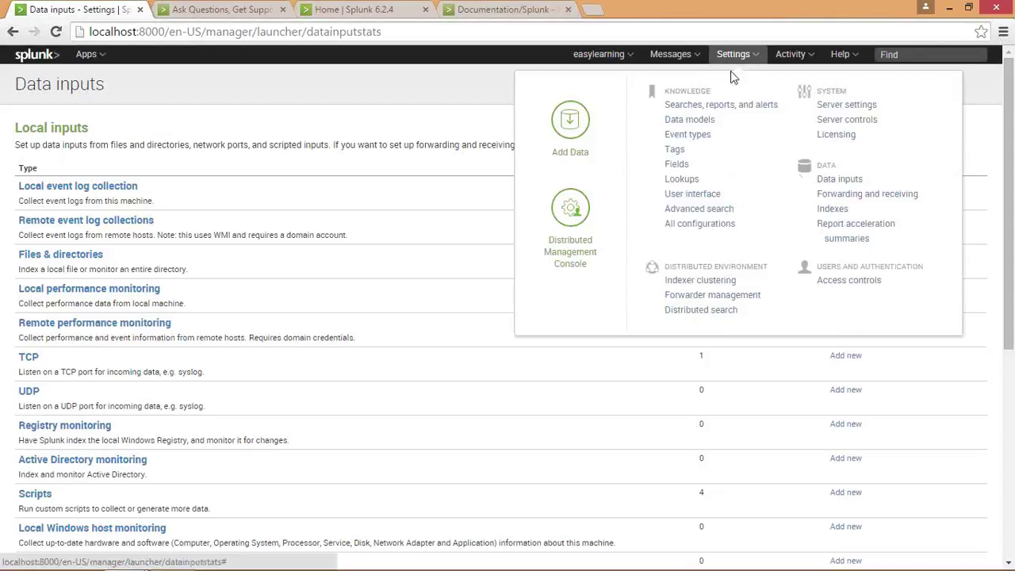
{"action": "left_click", "coordinate": [843, 281]}
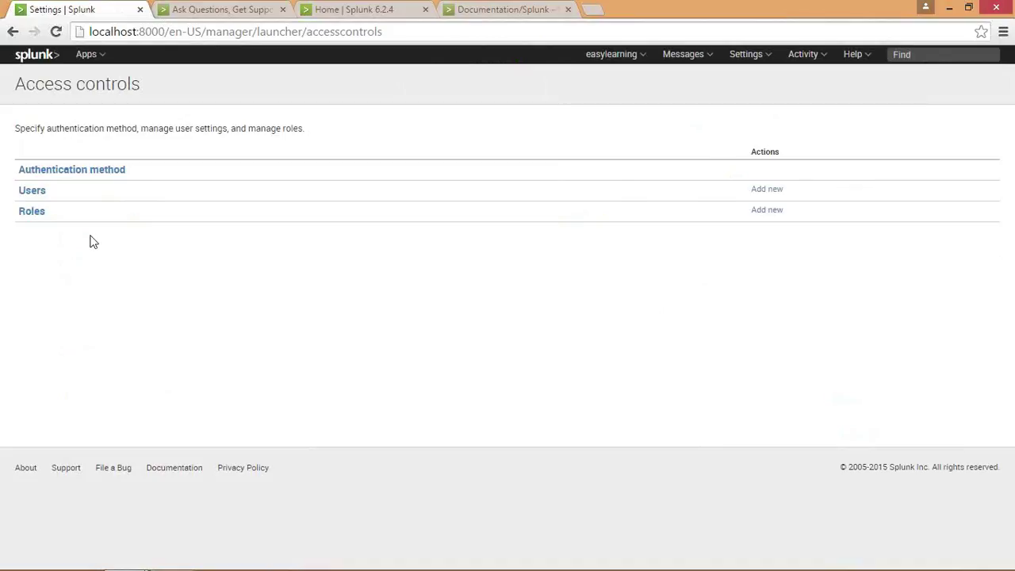
Open the Users list under Access controls, then bring up the Activity menu.
{"action": "left_click", "coordinate": [31, 192]}
{"action": "left_click", "coordinate": [815, 58]}
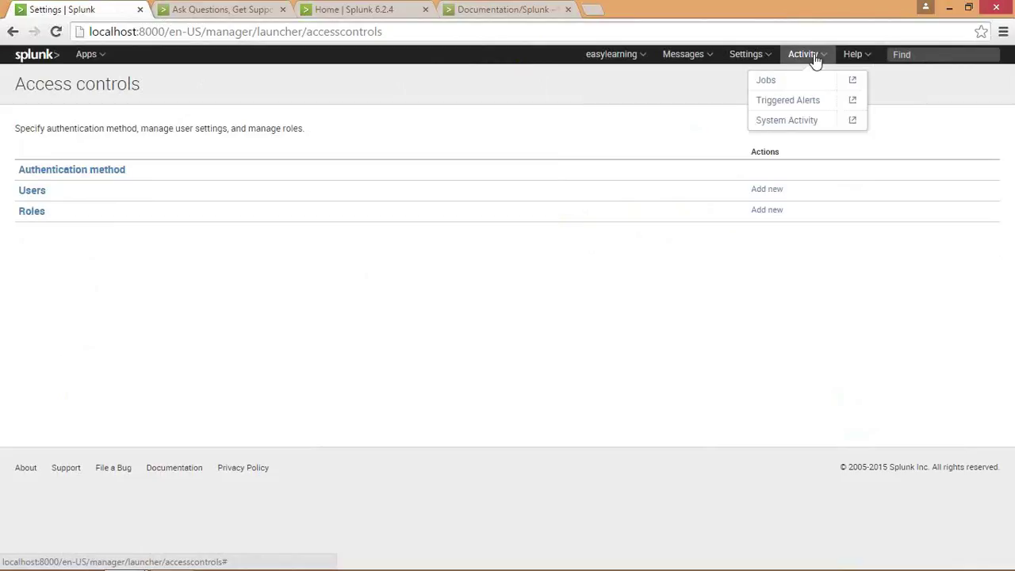
View the Jobs list (no jobs), then the Triggered Alerts page showing no triggered alerts.
{"action": "left_click", "coordinate": [767, 80]}
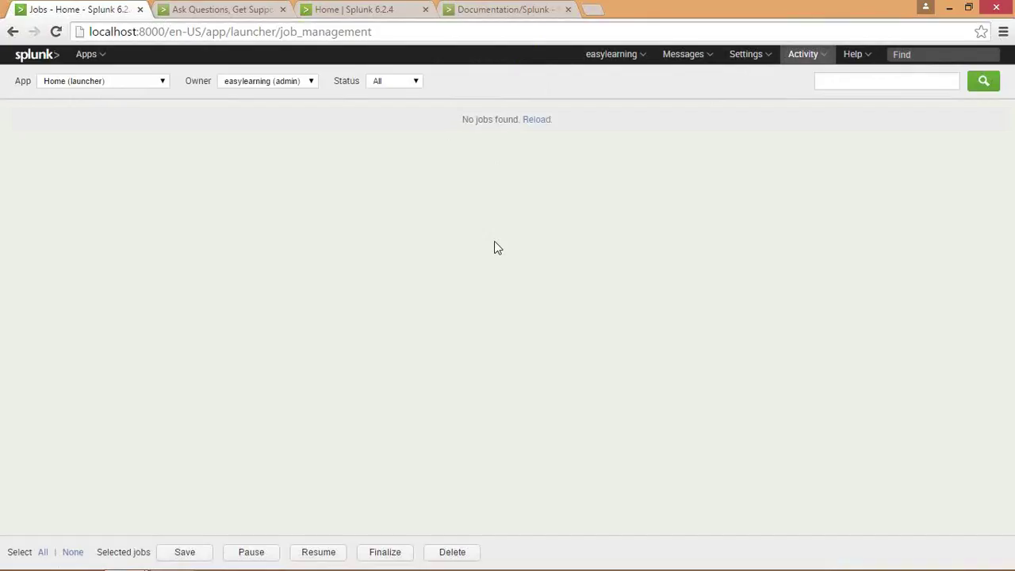
{"action": "left_click", "coordinate": [799, 56]}
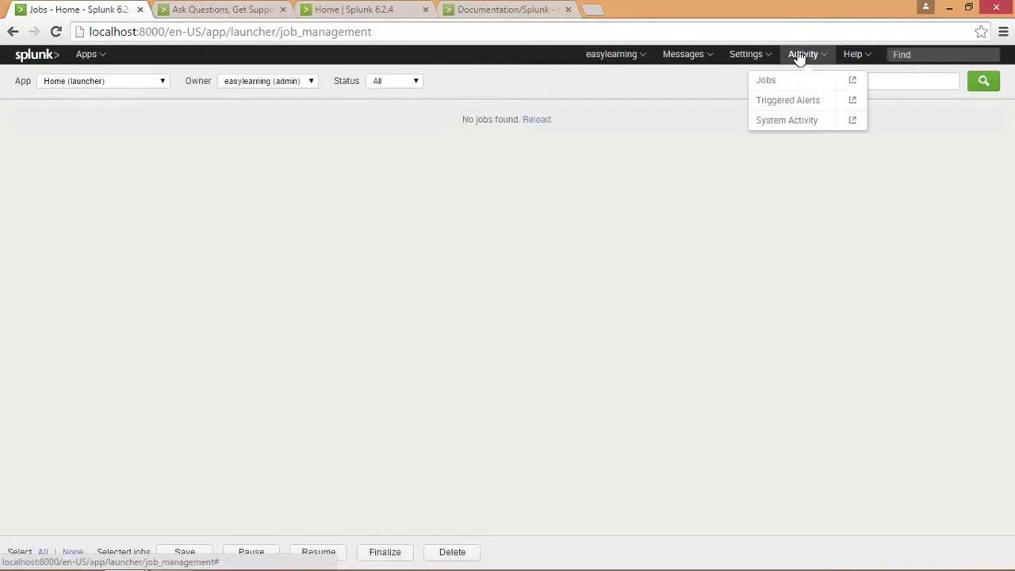
{"action": "left_click", "coordinate": [784, 106]}
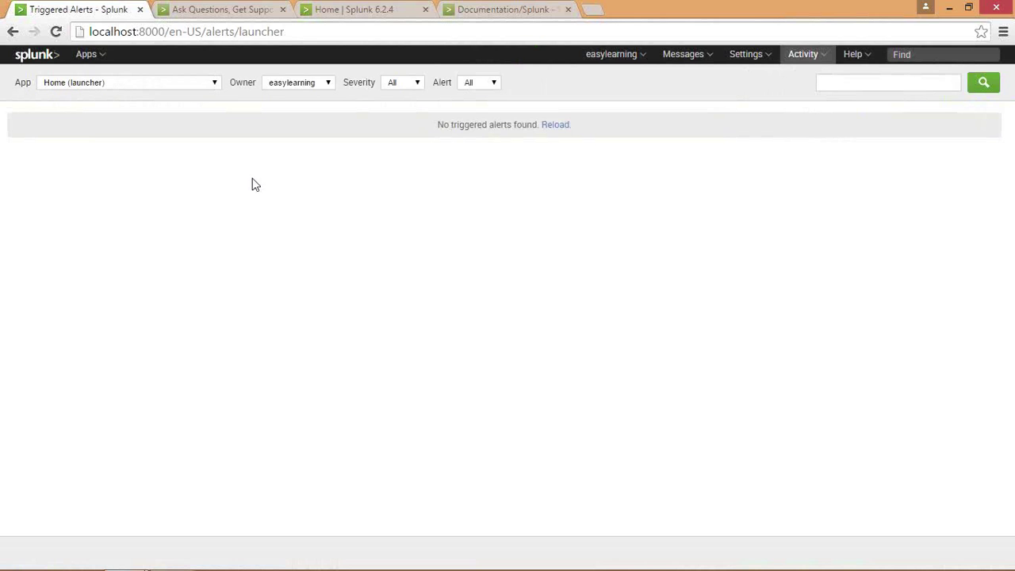
{"action": "left_click", "coordinate": [850, 57]}
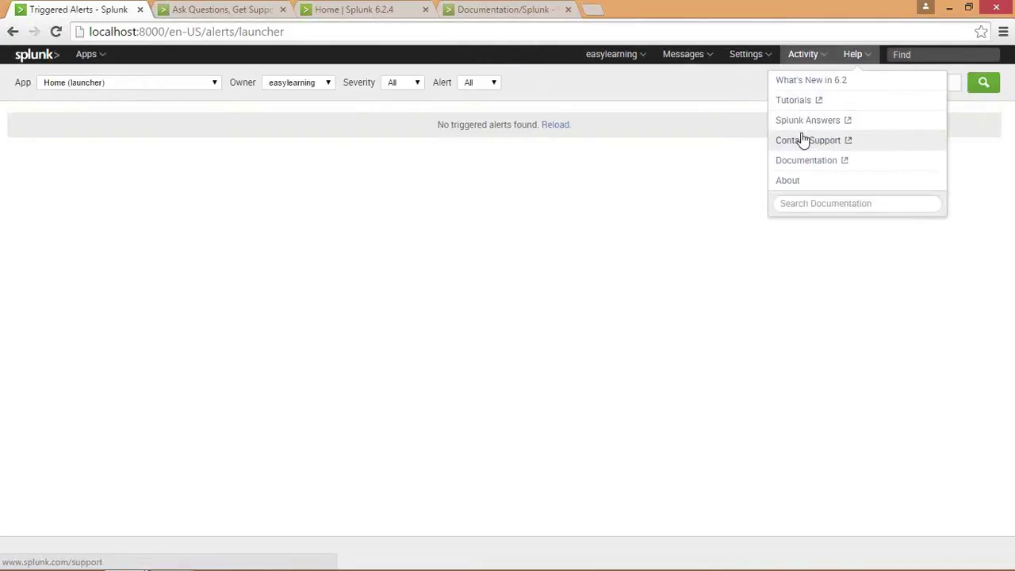
{"action": "left_click", "coordinate": [796, 57]}
{"action": "left_click", "coordinate": [792, 57]}
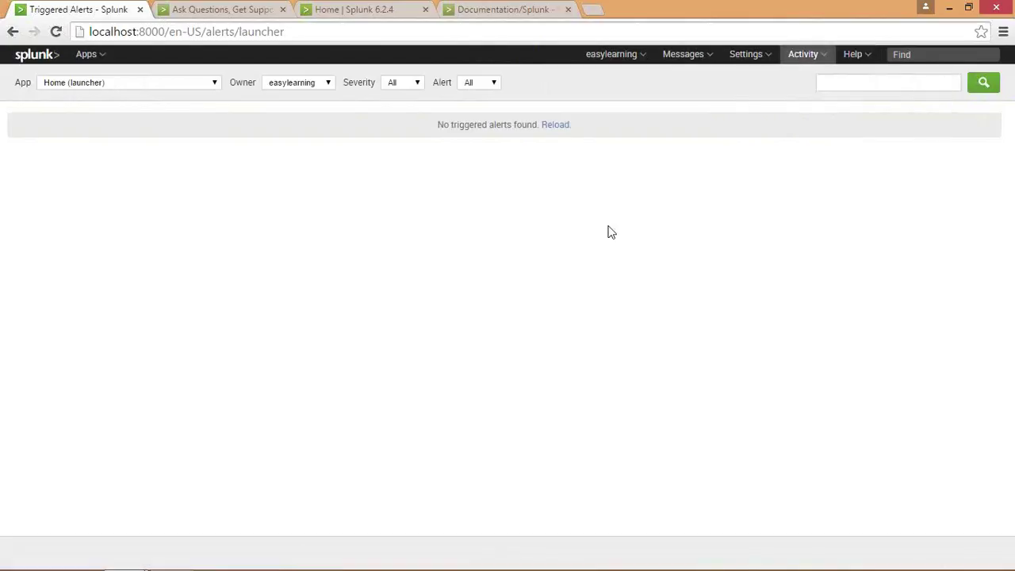